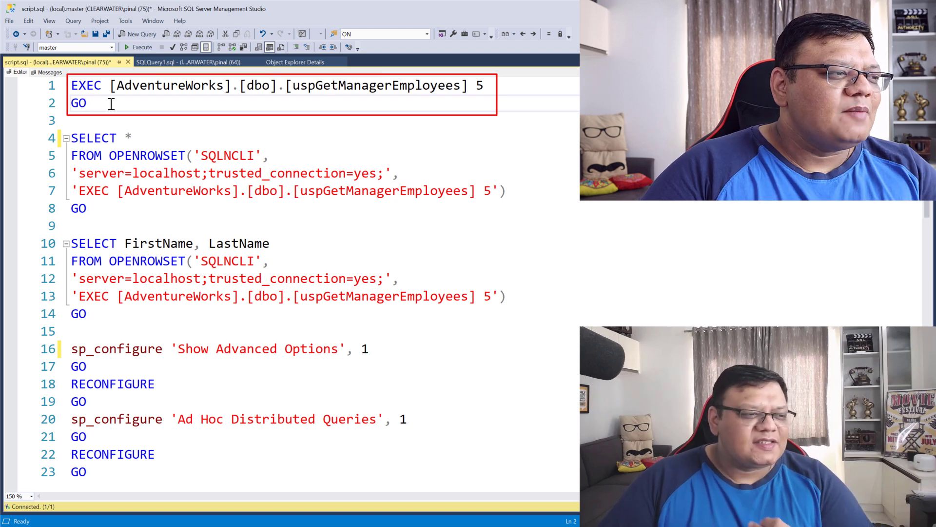
# Run EXEC uspGetManagerEmployees 5 directly, returning Gail Erickson's row, then return to the script
pyautogui.moveTo(110, 103); pyautogui.dragTo(43, 79)
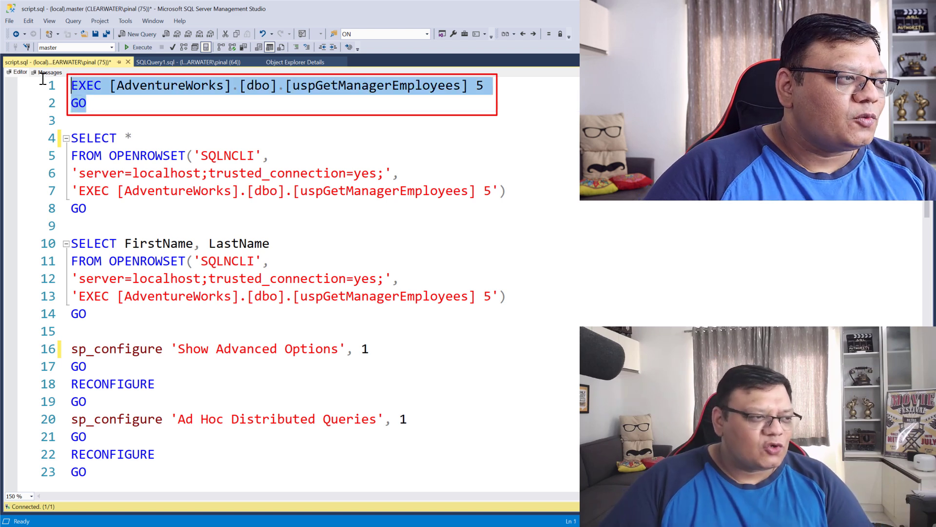
pyautogui.click(142, 48)
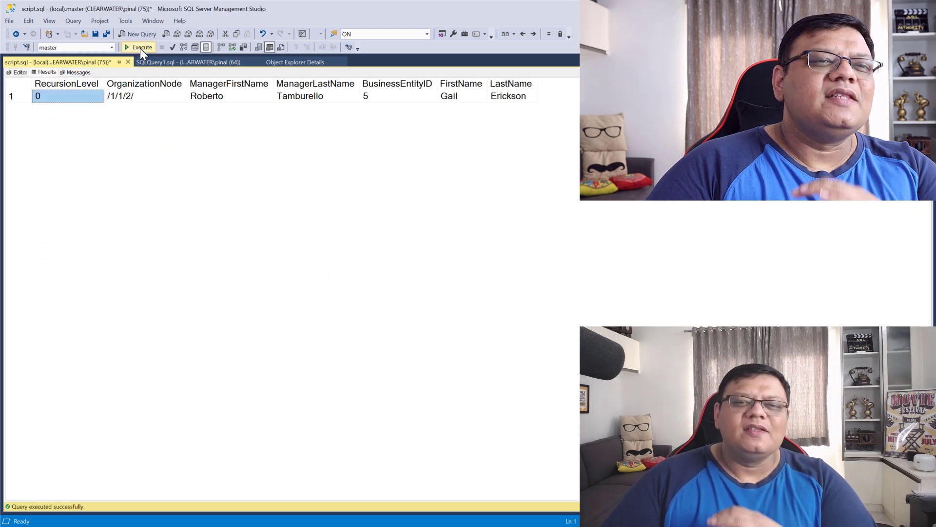
pyautogui.click(19, 74)
pyautogui.doubleClick(157, 155)
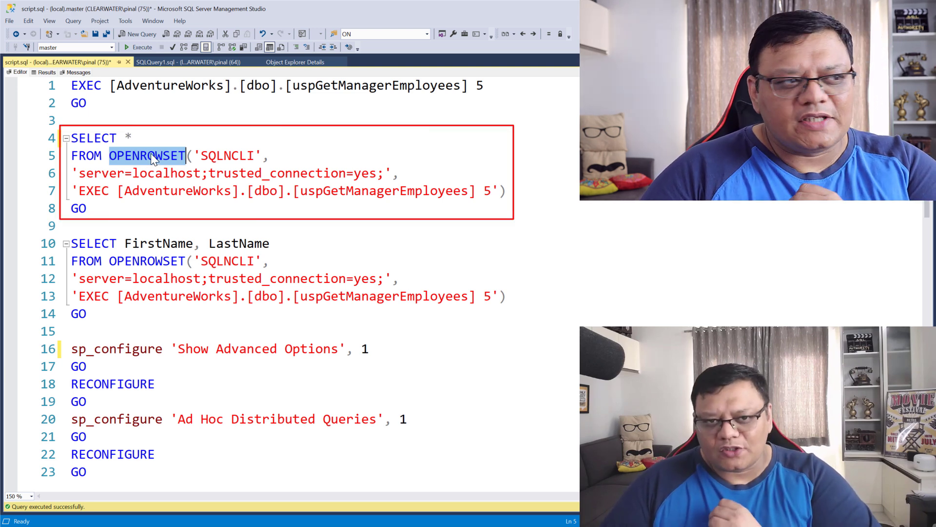
# Run SELECT * FROM OPENROWSET wrapping the EXEC string, returning all columns of Gail Erickson's row
pyautogui.click(187, 155)
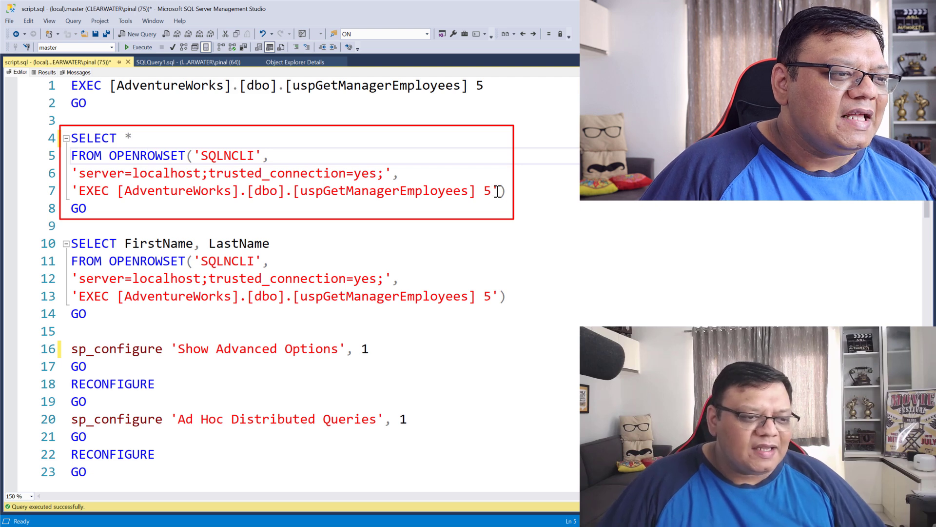
pyautogui.moveTo(493, 191)
pyautogui.mouseDown()
pyautogui.moveTo(78, 196)
pyautogui.moveTo(66, 137)
pyautogui.mouseUp()
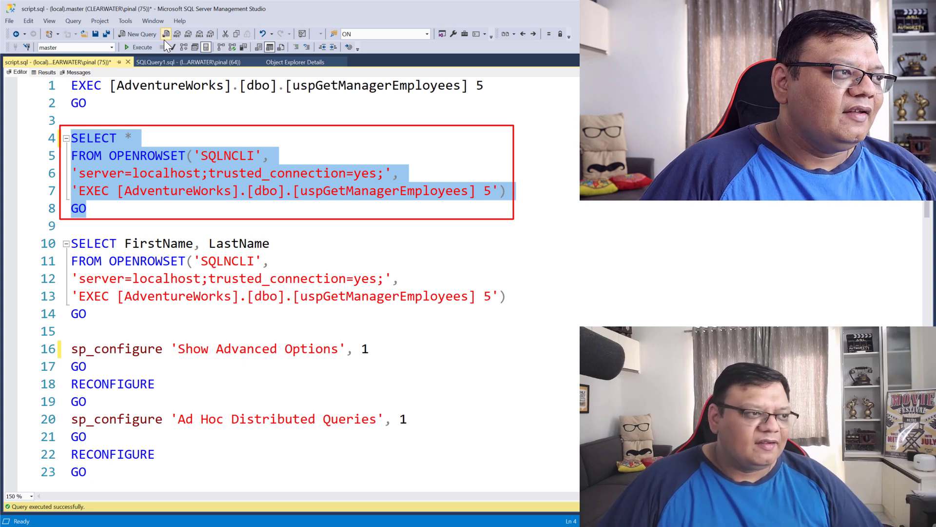
pyautogui.click(142, 48)
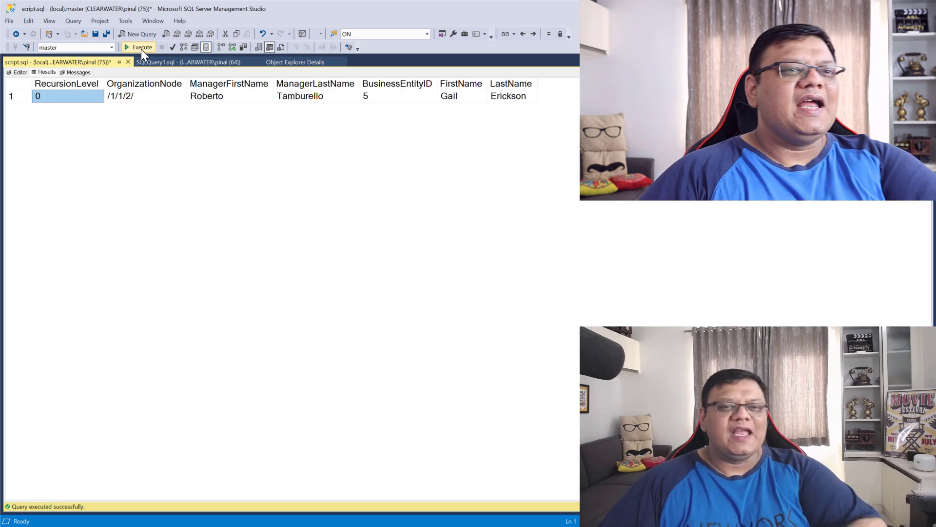
pyautogui.click(19, 73)
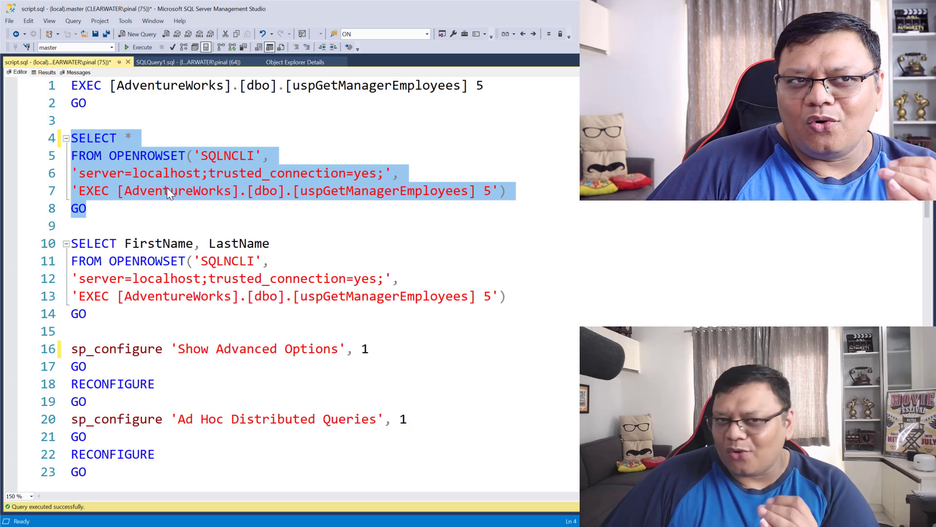
# Run the OPENROWSET query limited to FirstName, LastName, returning only Gail Erickson
pyautogui.moveTo(284, 243); pyautogui.dragTo(124, 242)
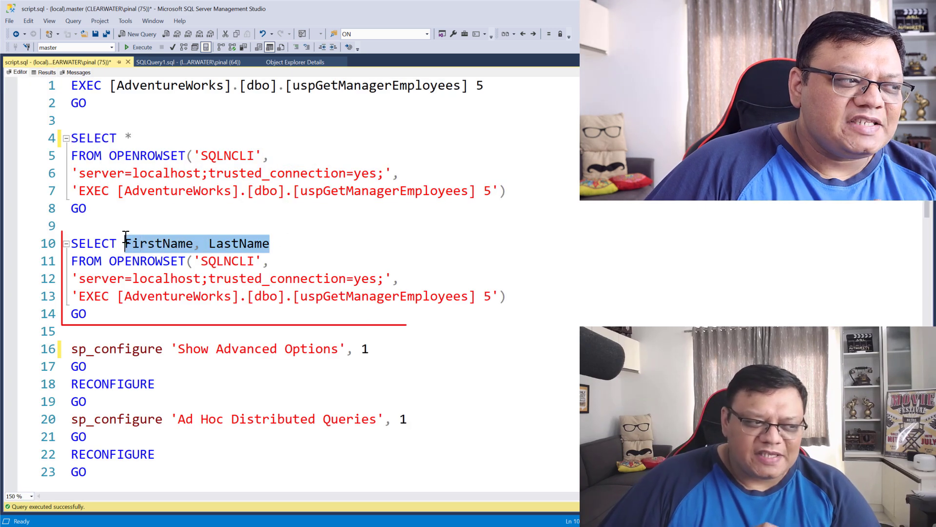
pyautogui.moveTo(121, 317); pyautogui.dragTo(60, 252)
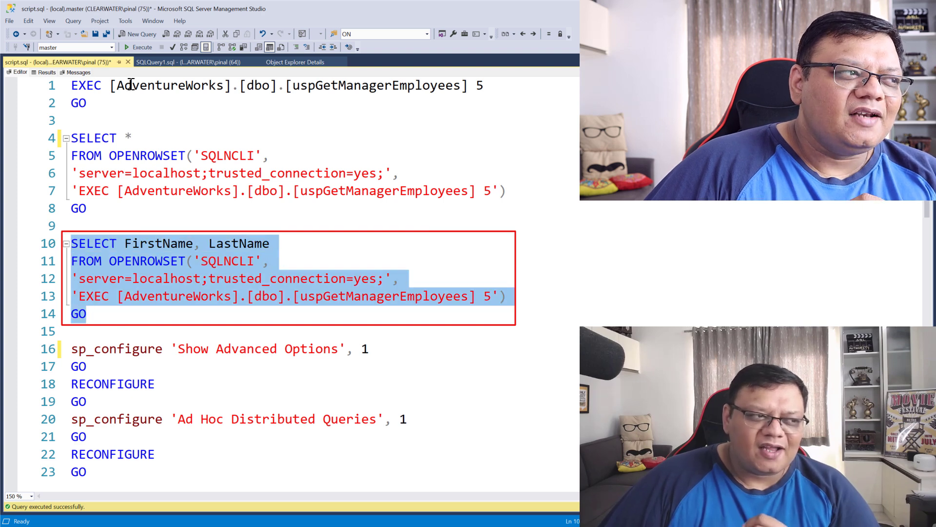
pyautogui.click(132, 46)
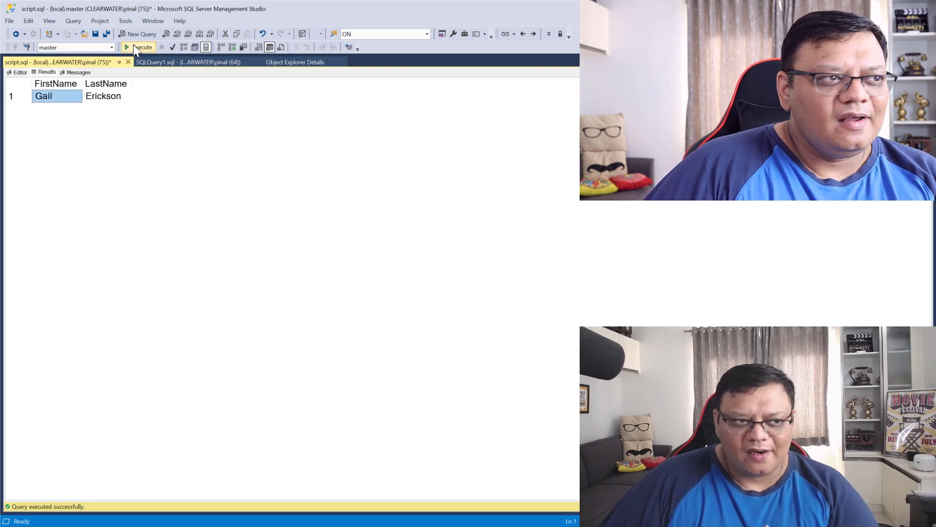
pyautogui.click(14, 74)
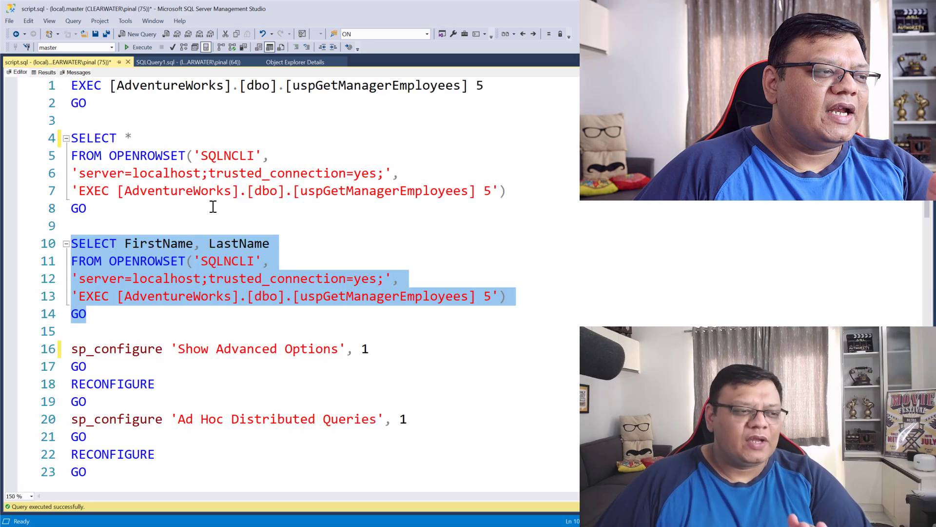
pyautogui.click(213, 408)
pyautogui.moveTo(125, 471); pyautogui.dragTo(57, 348)
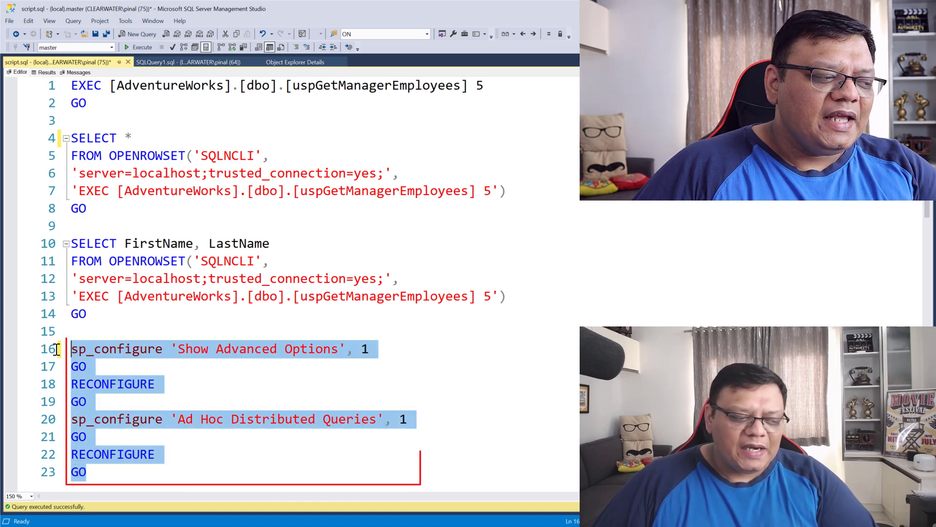